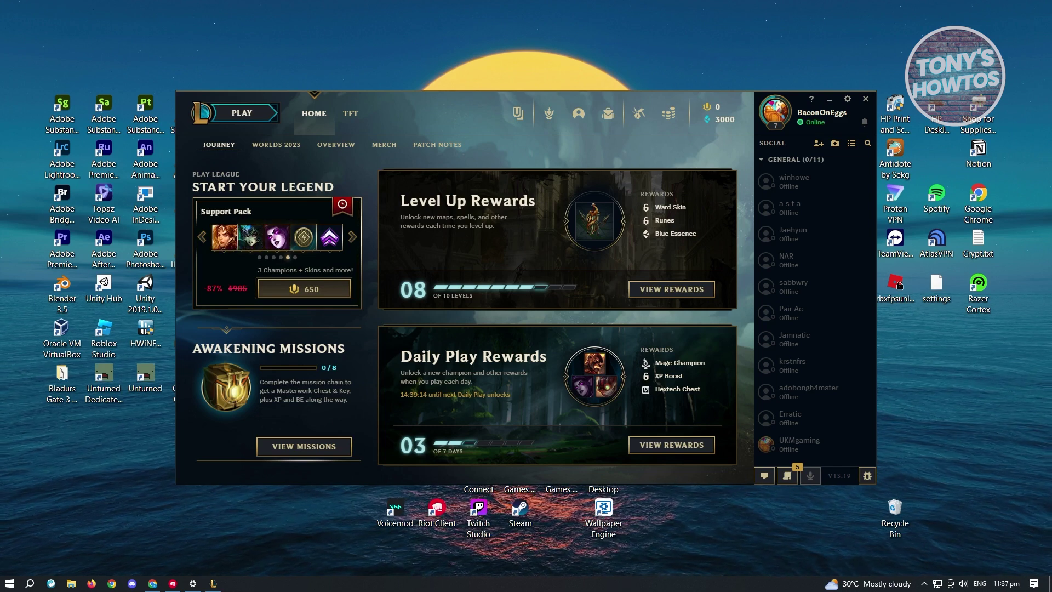
Open the League client's settings with the gear icon at the top right.
{"action": "left_click", "coordinate": [848, 100]}
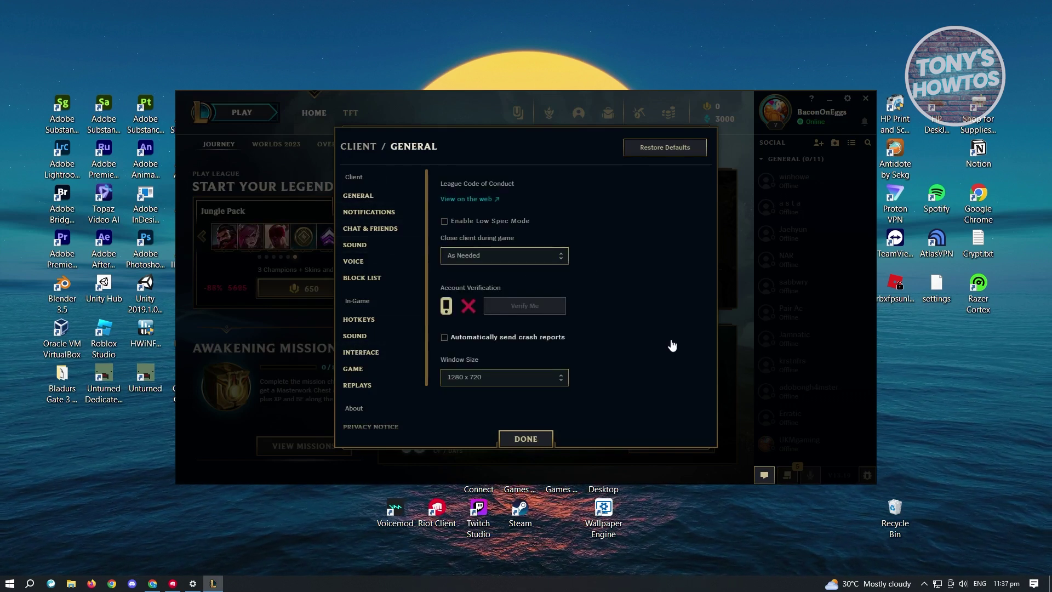
On the General page, try a 1600x900 window size, then revert to 1280x720.
{"action": "left_click", "coordinate": [366, 212]}
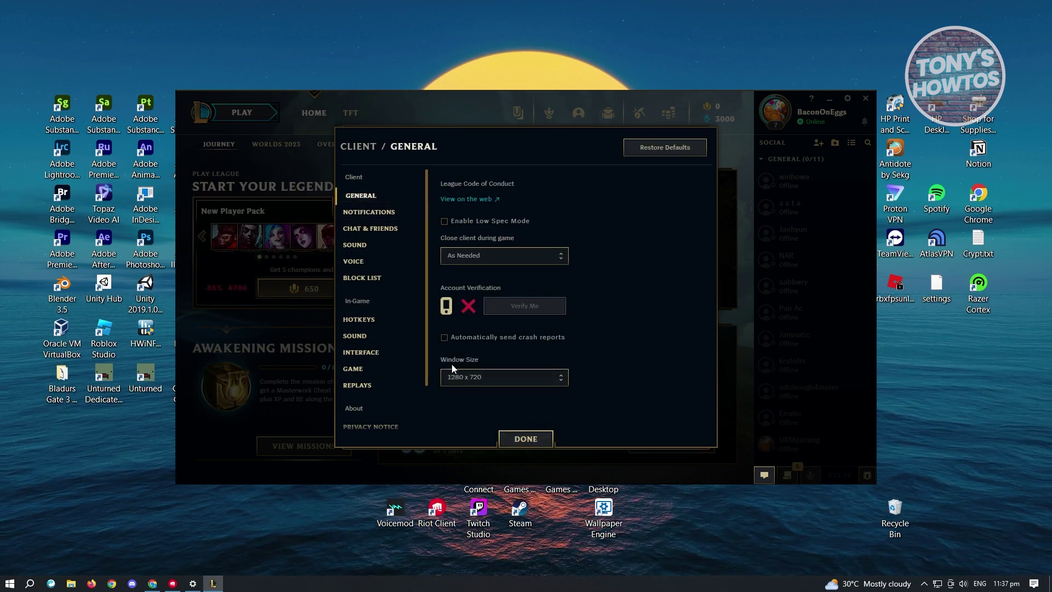
{"action": "left_click", "coordinate": [496, 379]}
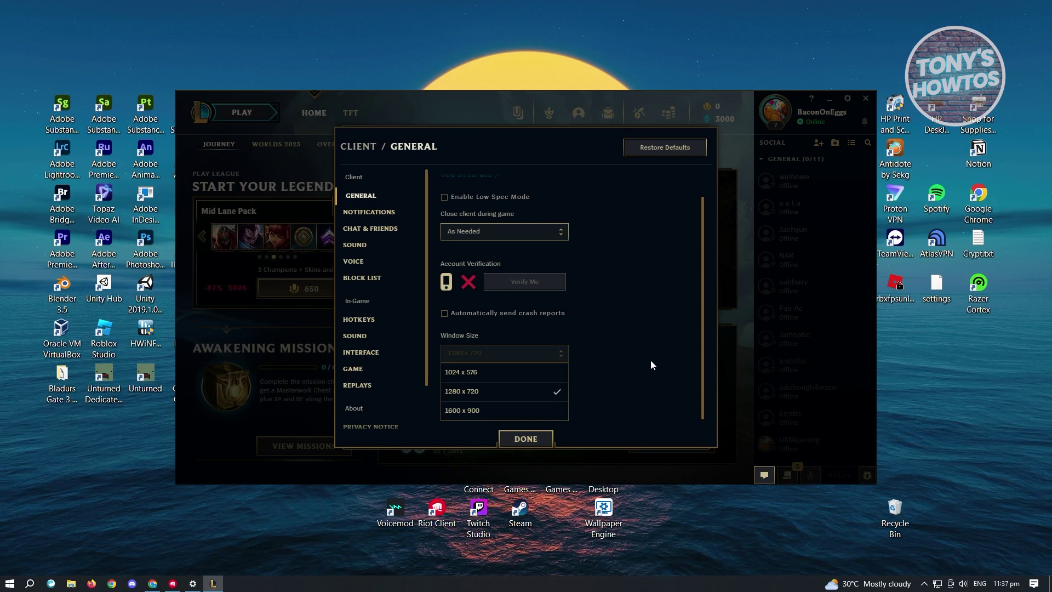
{"action": "left_click", "coordinate": [469, 391]}
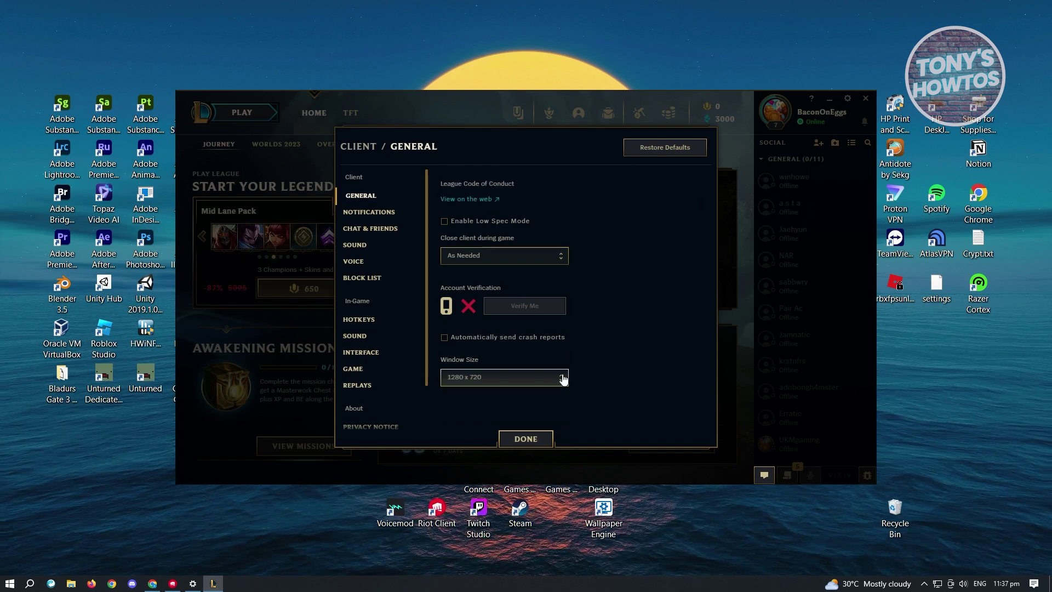
{"action": "left_click", "coordinate": [546, 381]}
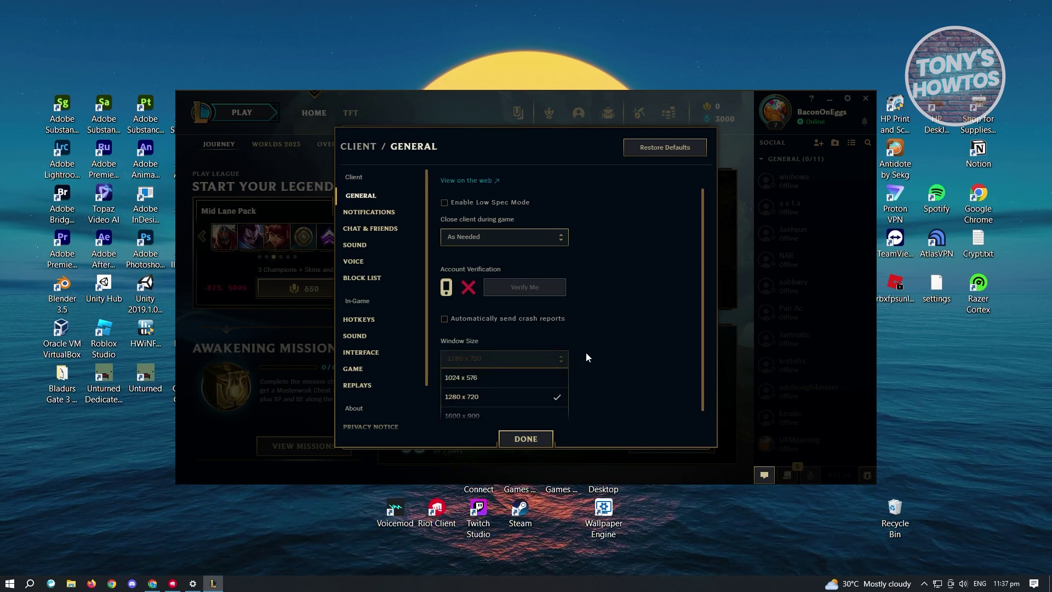
{"action": "left_click", "coordinate": [470, 410]}
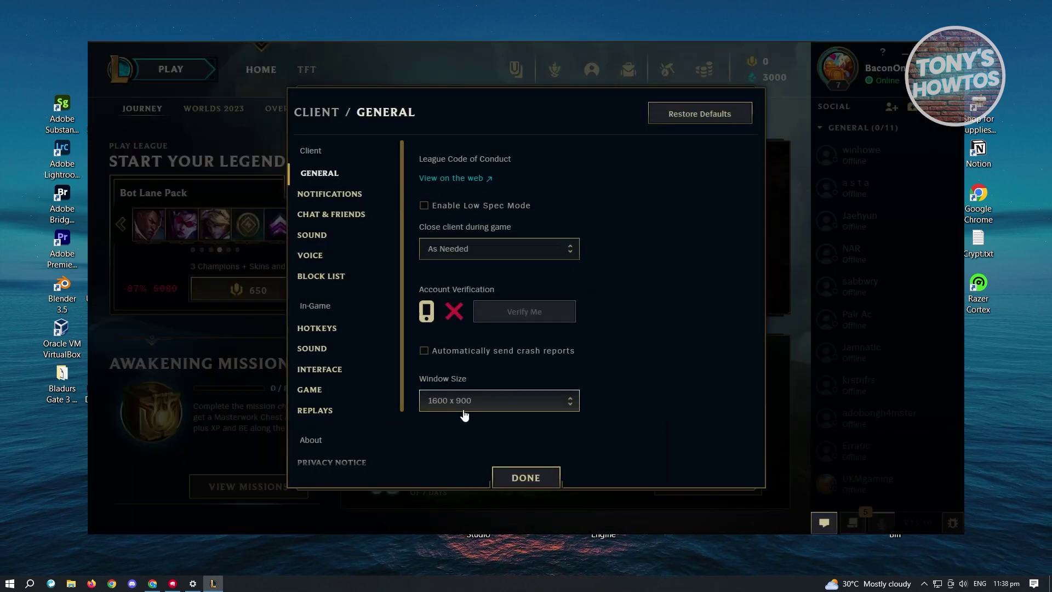
{"action": "left_click", "coordinate": [502, 401]}
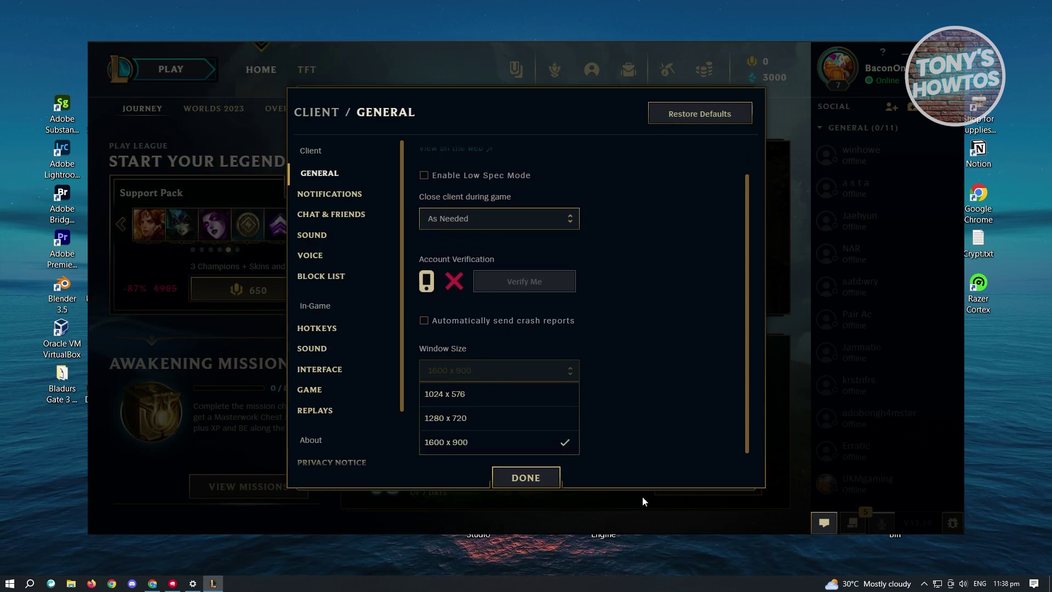
{"action": "left_click", "coordinate": [528, 419]}
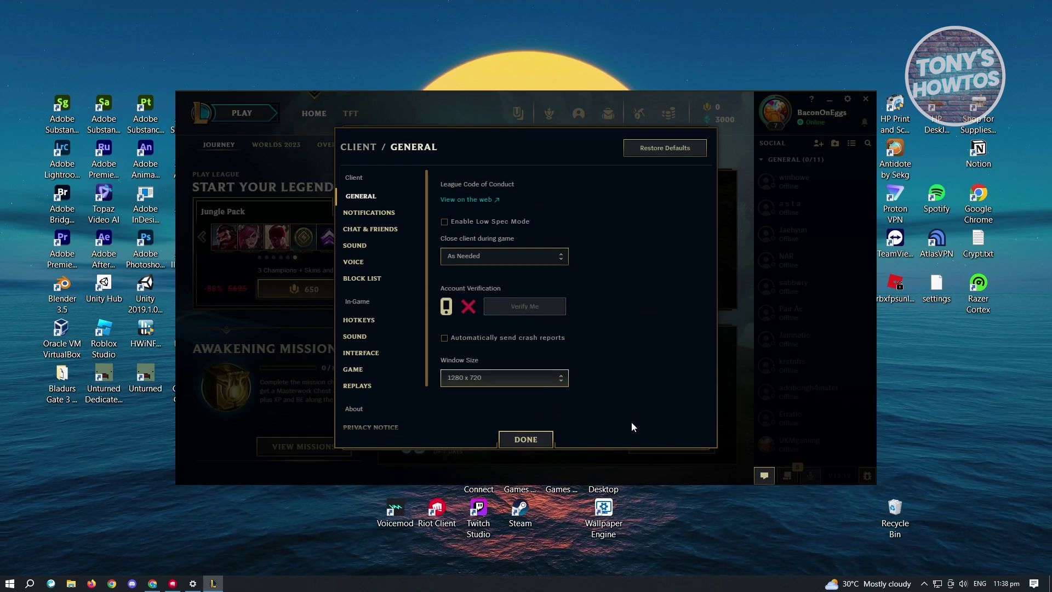
Close settings and exit League of Legends to the desktop.
{"action": "left_click", "coordinate": [524, 440]}
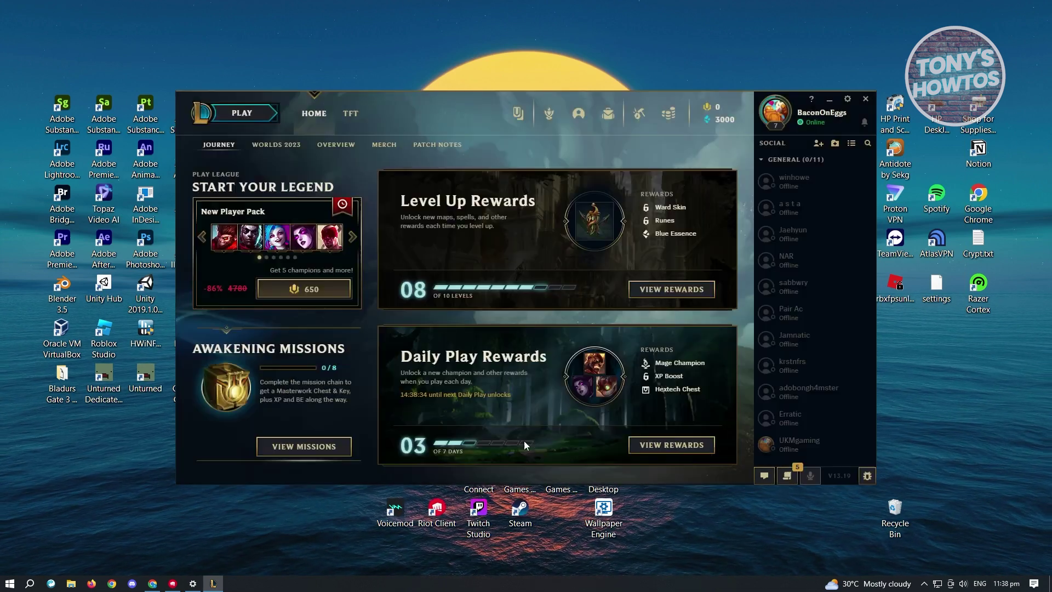
{"action": "left_click", "coordinate": [864, 99]}
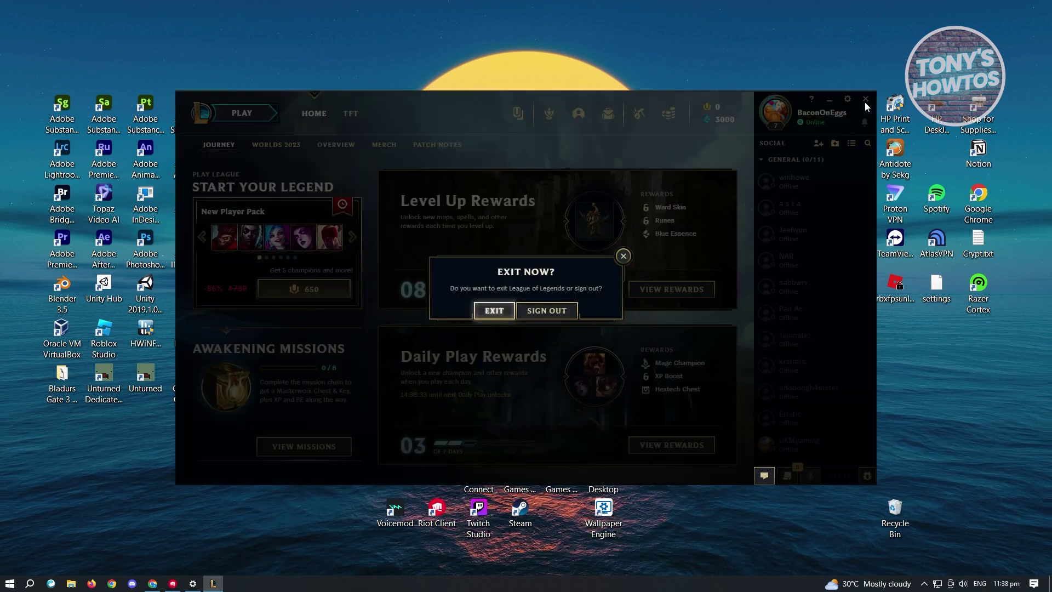
{"action": "left_click", "coordinate": [527, 316]}
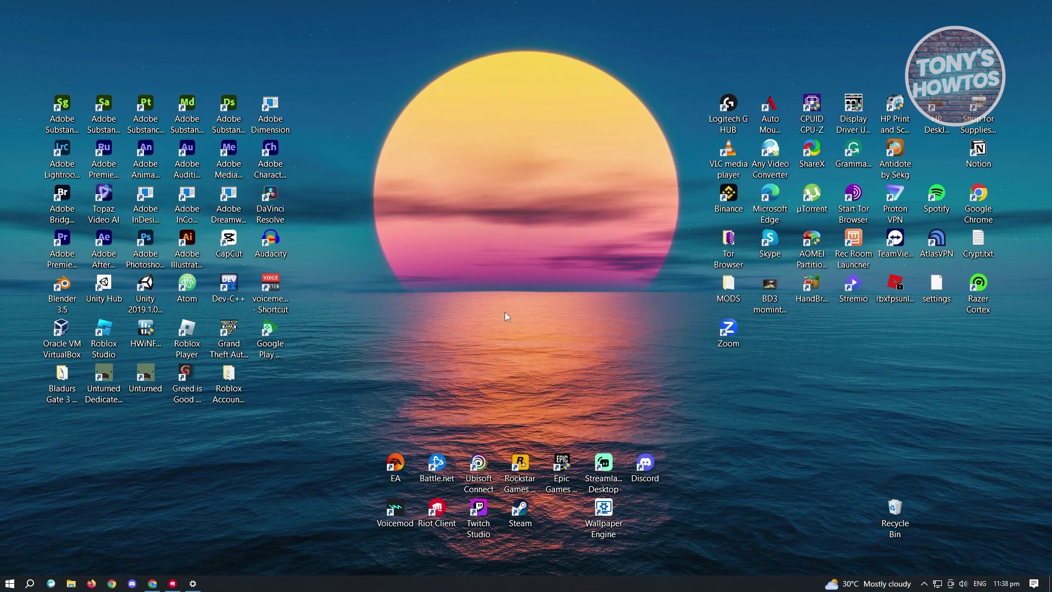
Switch on 'Automatically hide the taskbar in desktop mode' in Taskbar settings.
{"action": "right_click", "coordinate": [326, 584]}
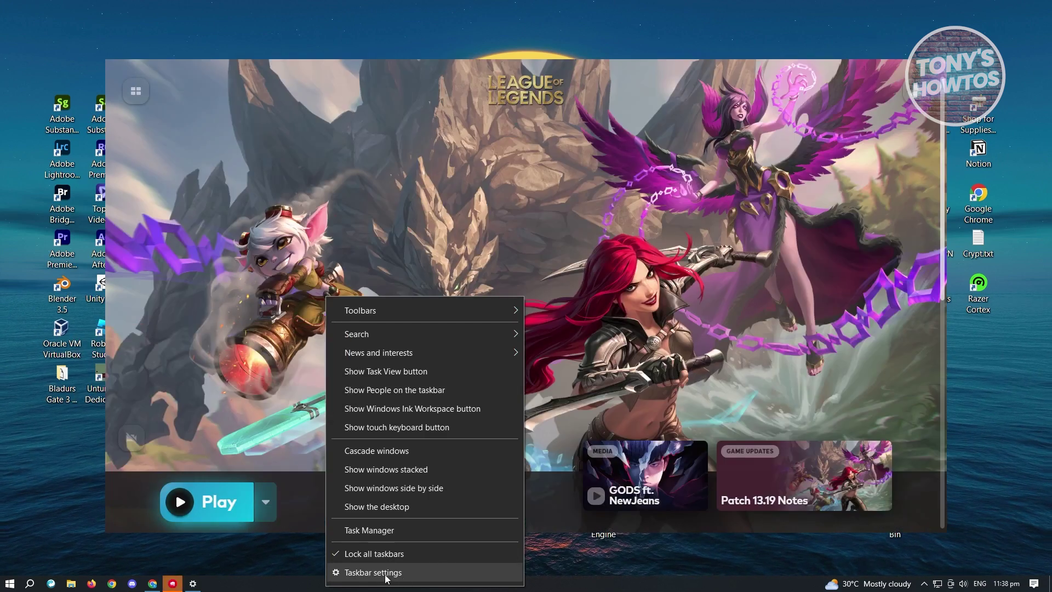
{"action": "left_click", "coordinate": [385, 573]}
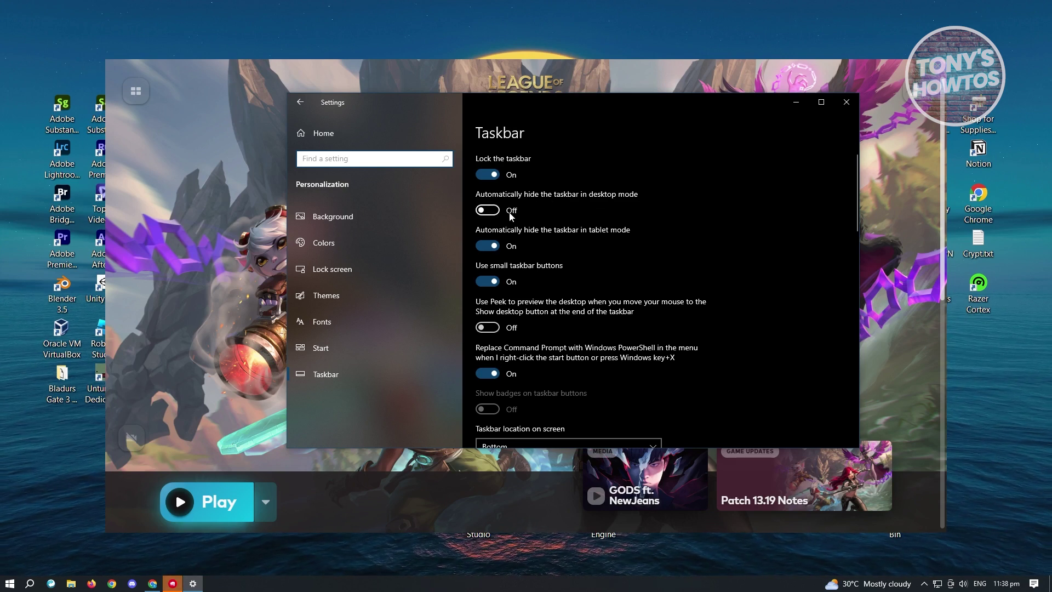
{"action": "left_click", "coordinate": [492, 213]}
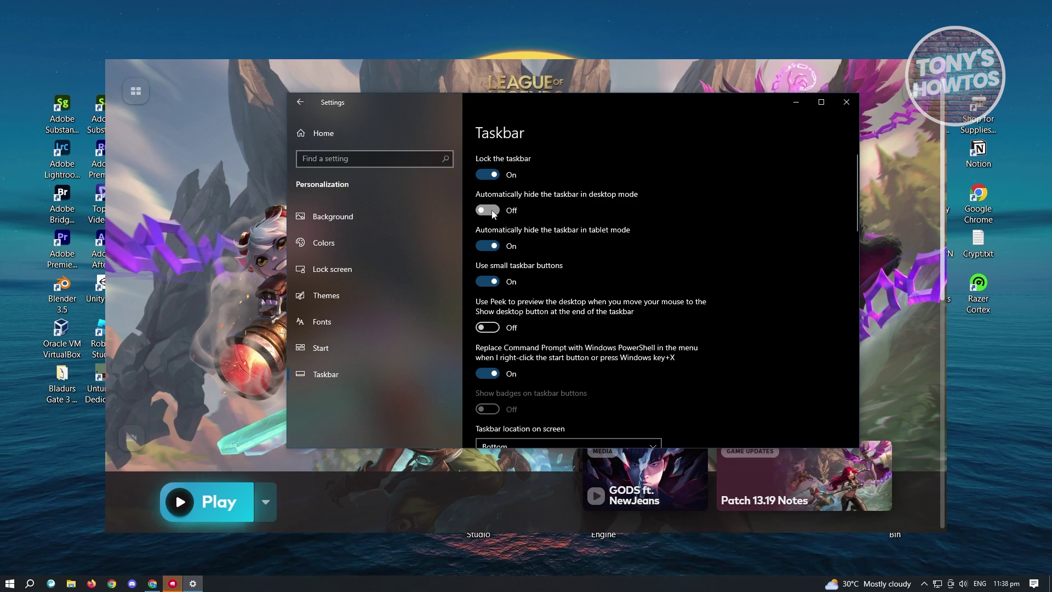
{"action": "left_click", "coordinate": [107, 446]}
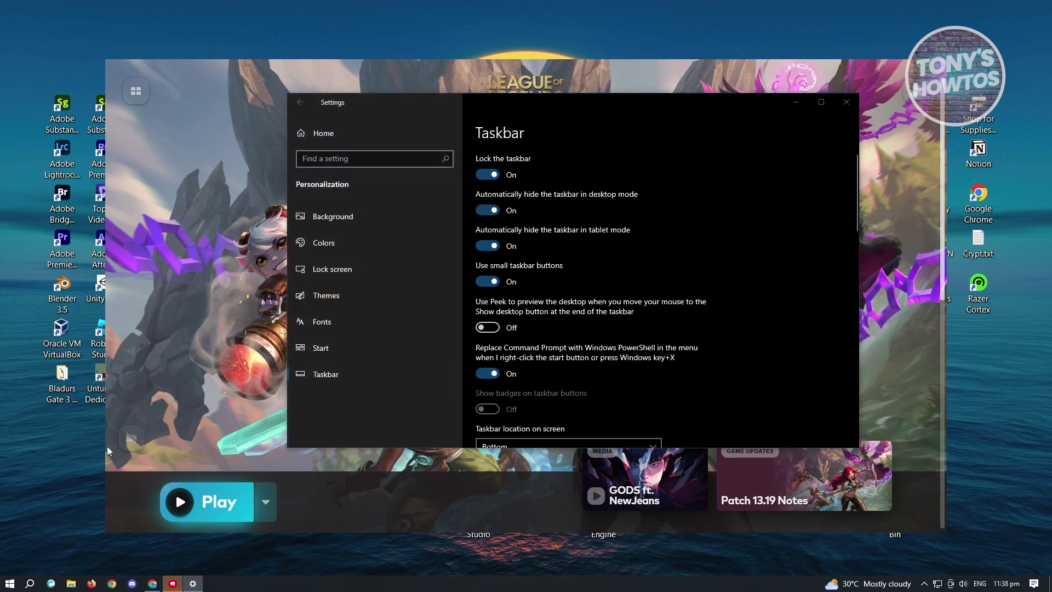
Minimize Settings, relaunch League of Legends from Riot Client, and reopen its settings.
{"action": "left_click", "coordinate": [795, 105]}
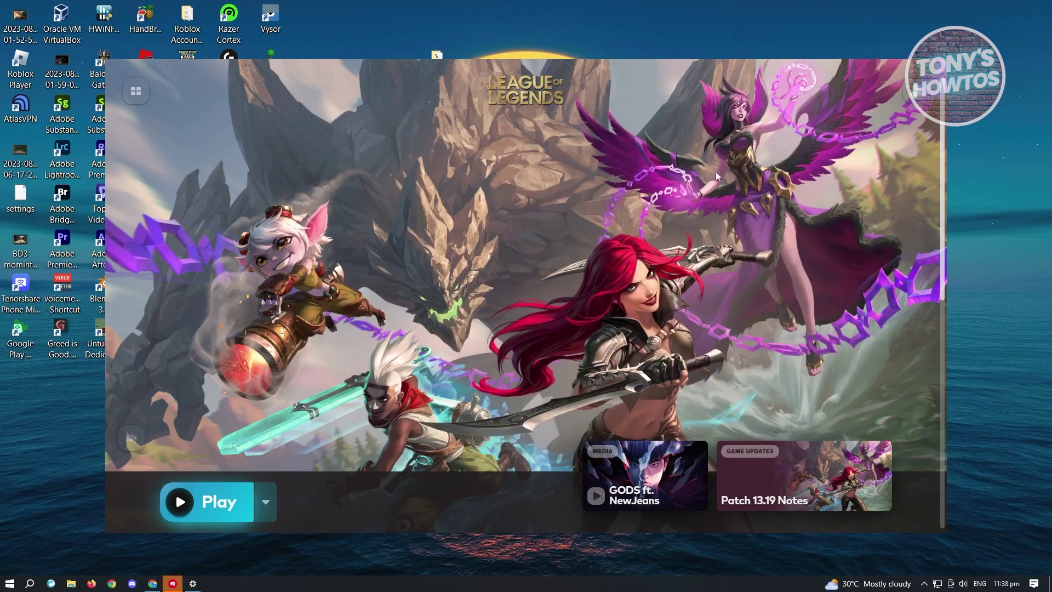
{"action": "left_click", "coordinate": [216, 514]}
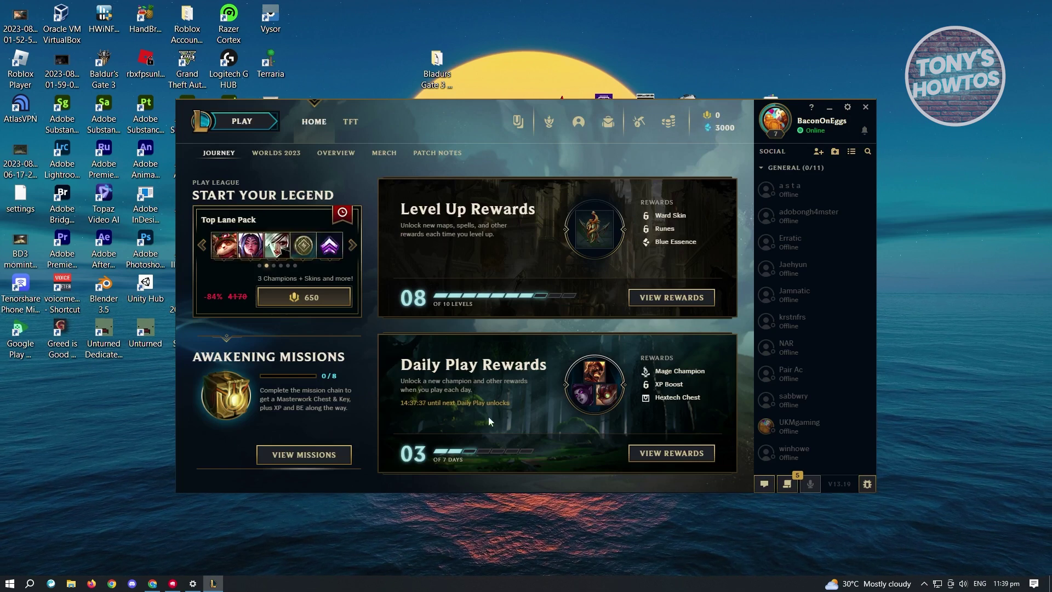
{"action": "left_click", "coordinate": [847, 107]}
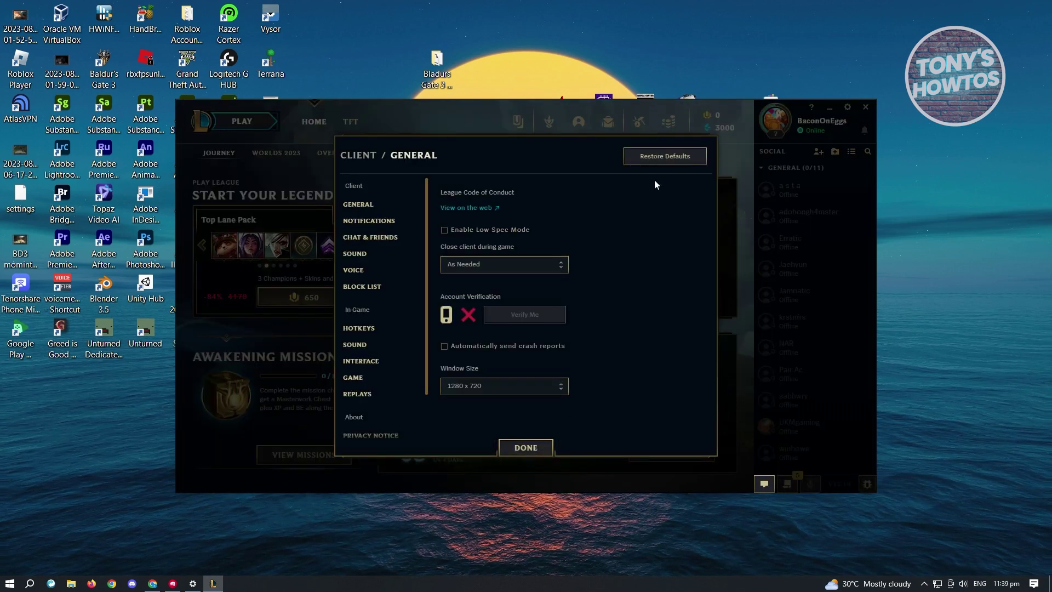
Choose 1920 x 1080 as the client window size and confirm with DONE.
{"action": "left_click", "coordinate": [489, 384]}
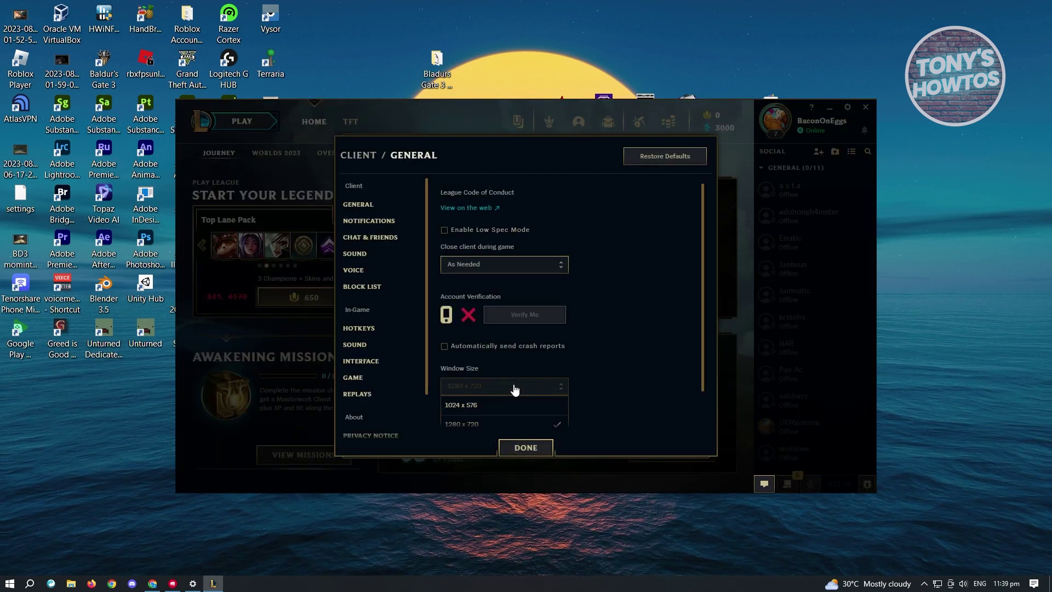
{"action": "scroll", "coordinate": [617, 346], "scroll_direction": "down", "scroll_amount": 1}
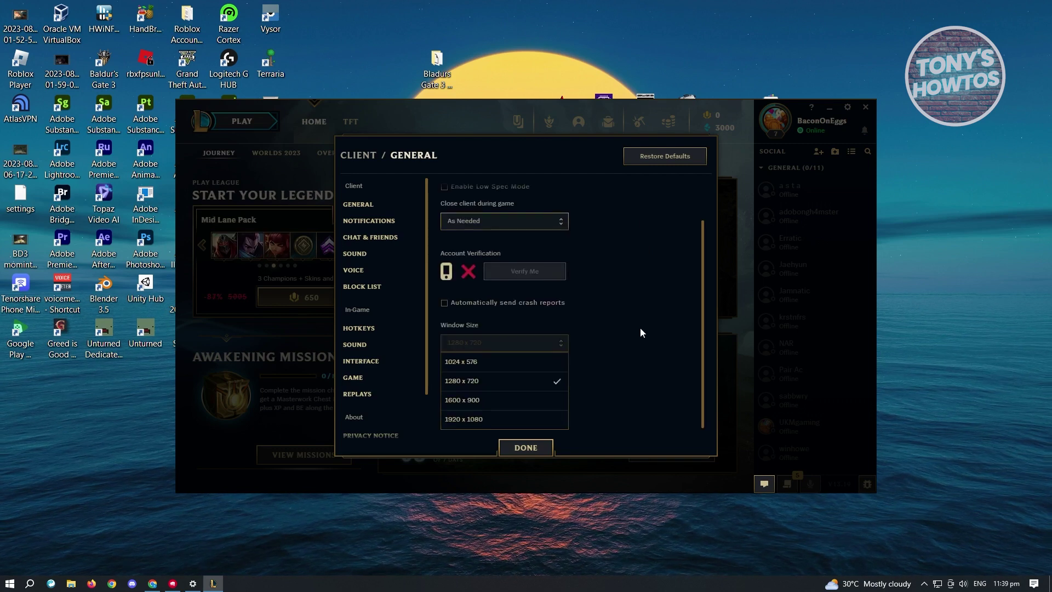
{"action": "left_click", "coordinate": [452, 421]}
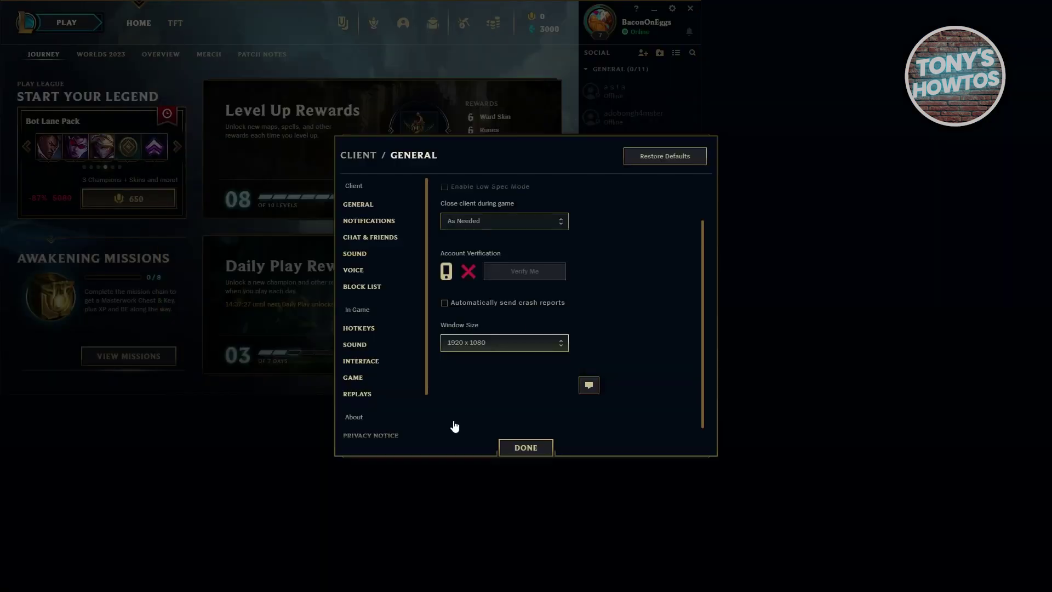
{"action": "left_click", "coordinate": [536, 524]}
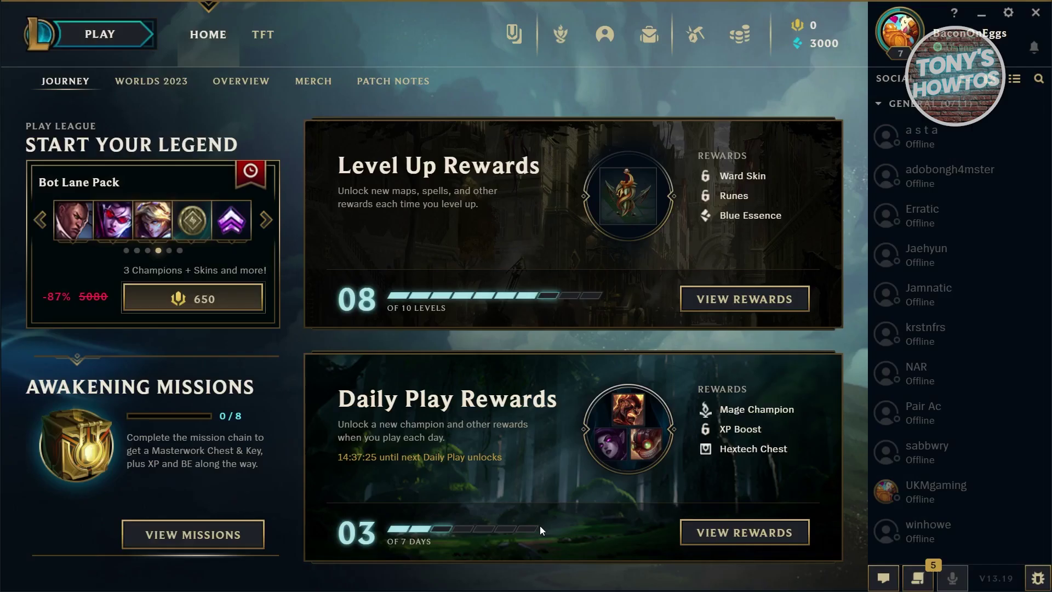